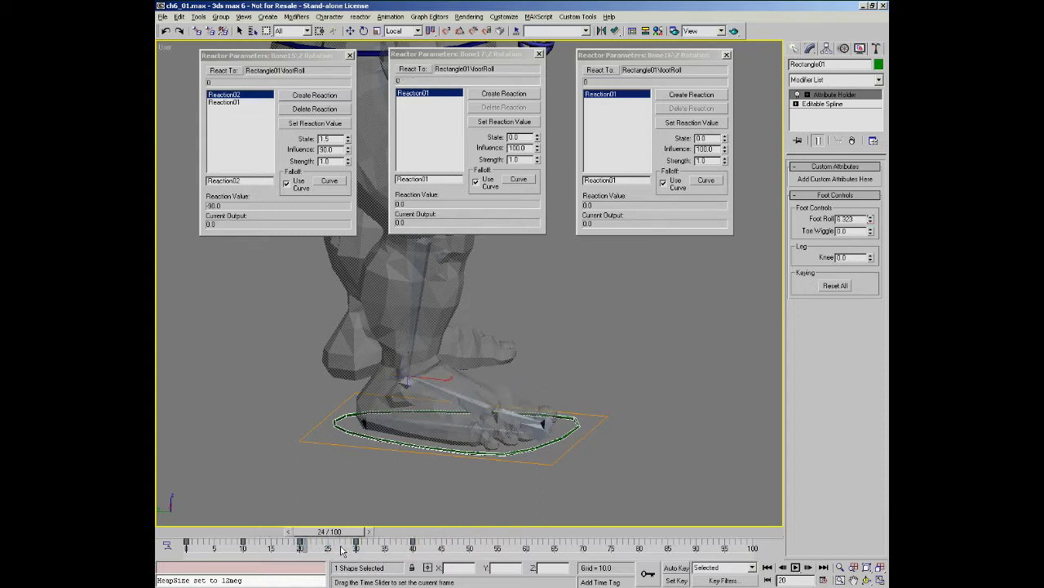
At frame 30, with foot roll at 45, create a Bone17 Z rotation reaction and set its state to -0.82
key(ctrl+r)
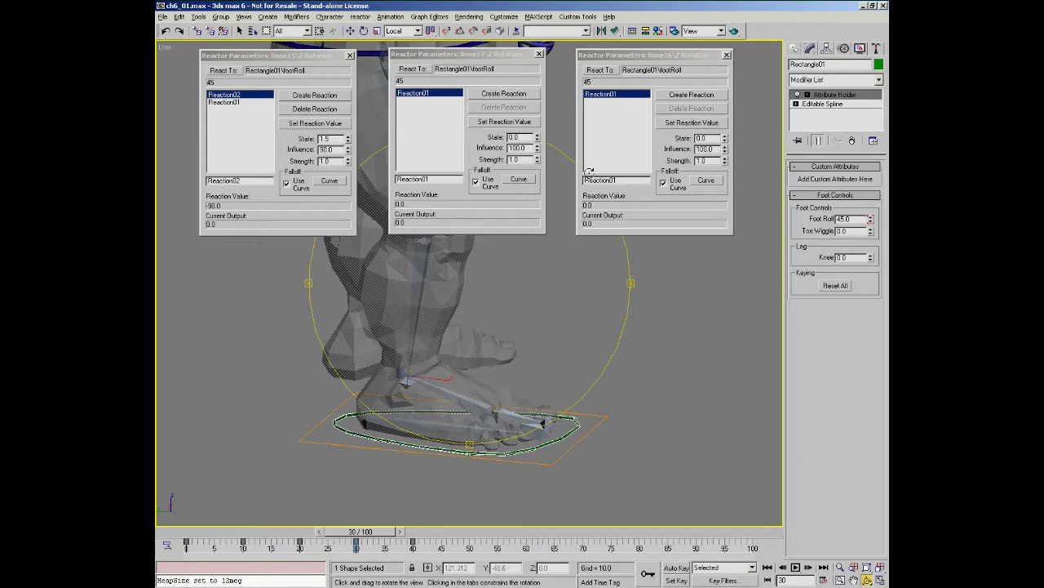
drag(461, 57, 456, 57)
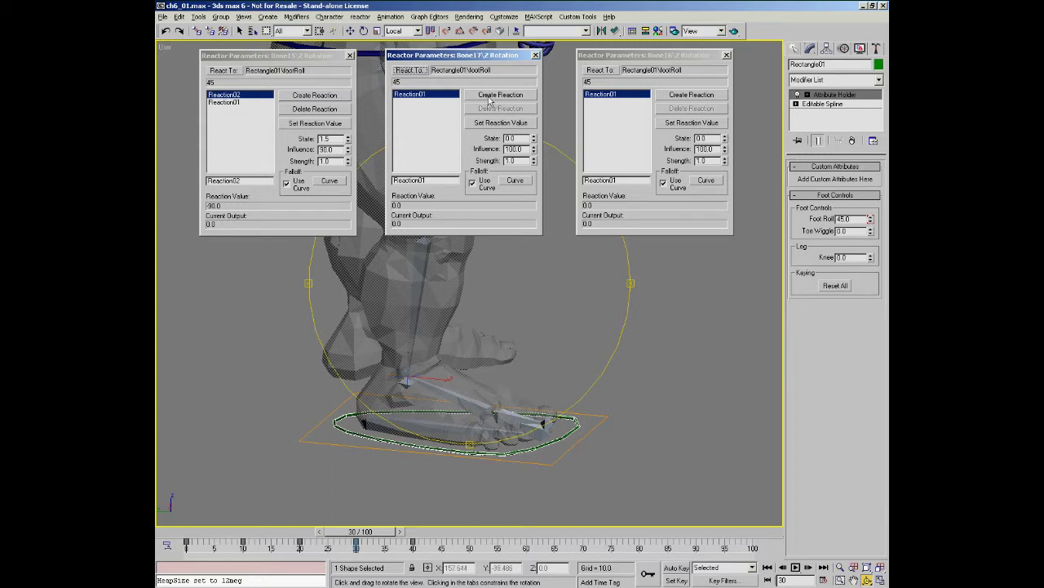
click(492, 96)
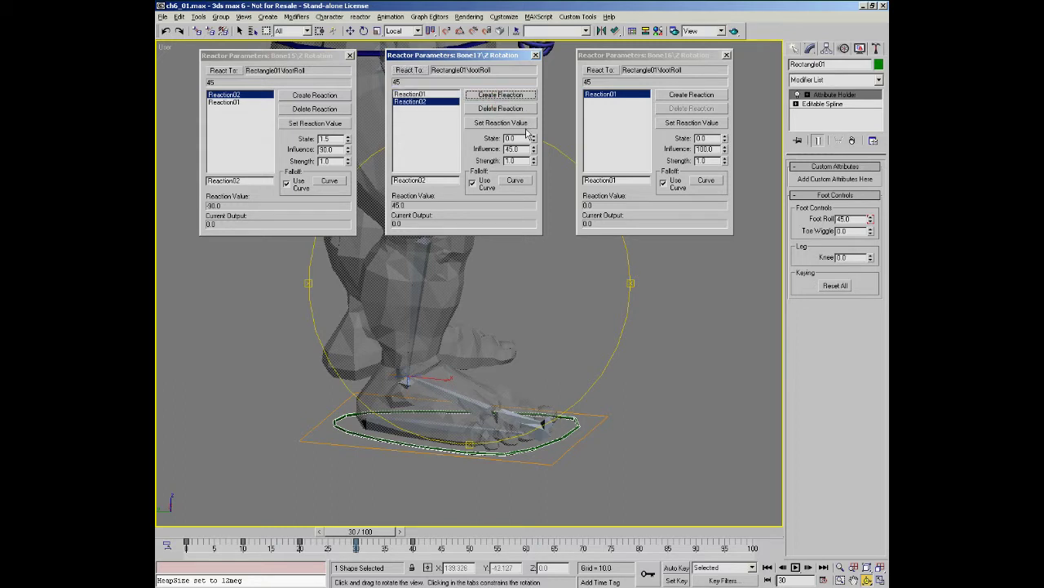
drag(534, 139, 538, 185)
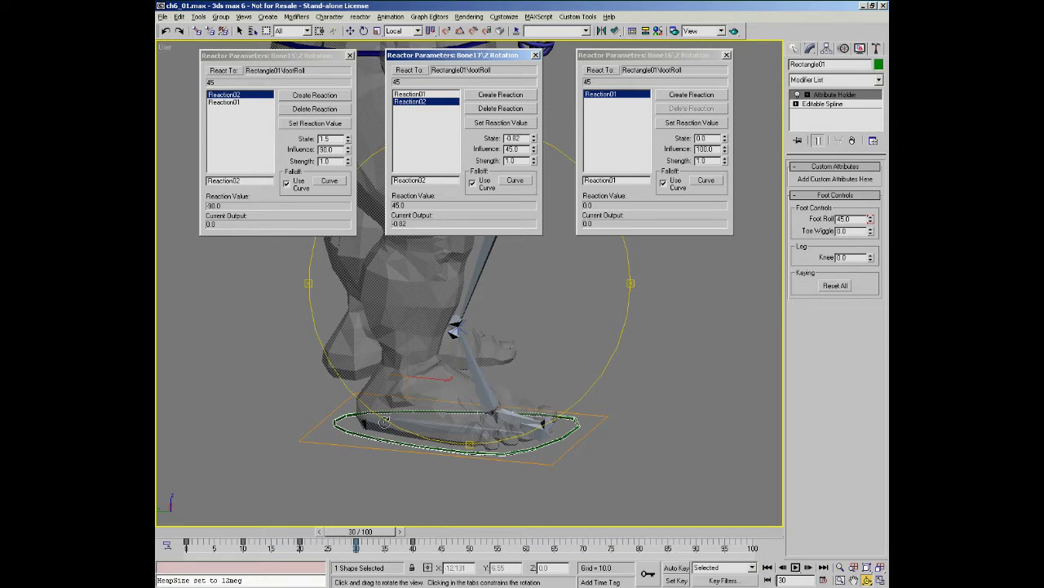
Go to frame 40, create a Bone16 Z rotation reaction for foot roll 90, and set its state to -1.08
drag(366, 538, 334, 532)
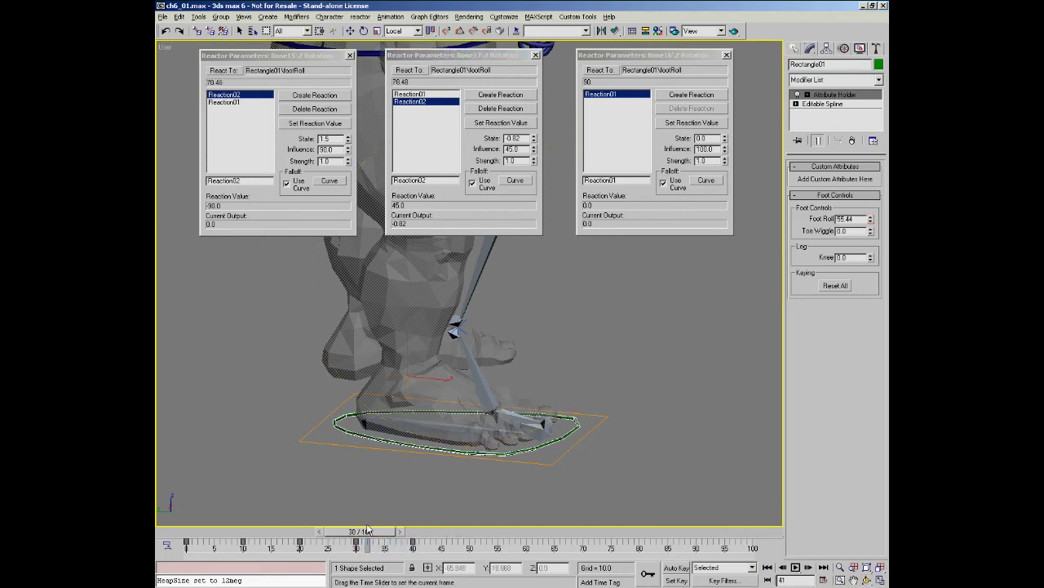
drag(333, 532, 425, 535)
key(ctrl+r)
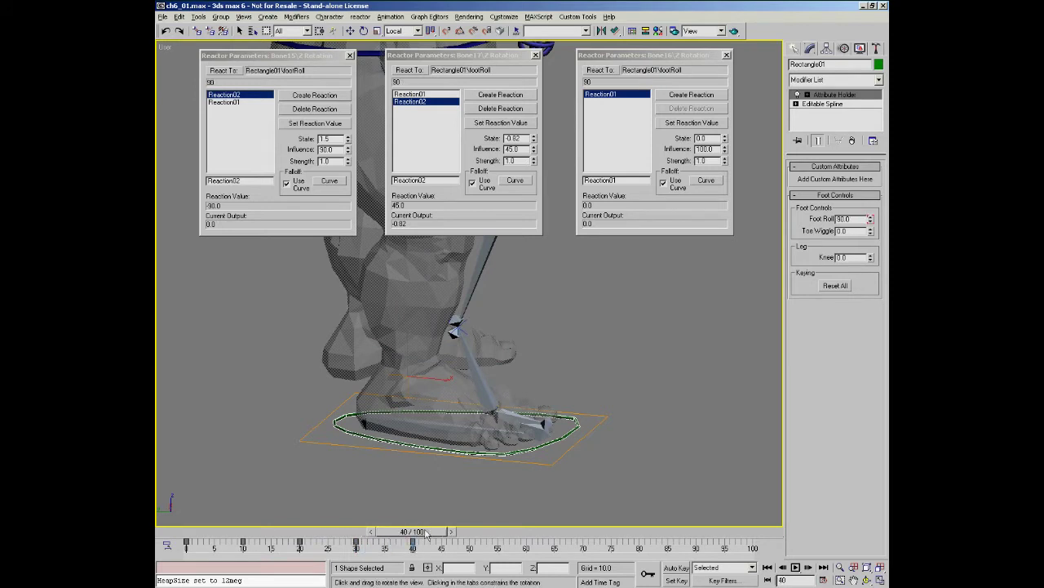
click(691, 96)
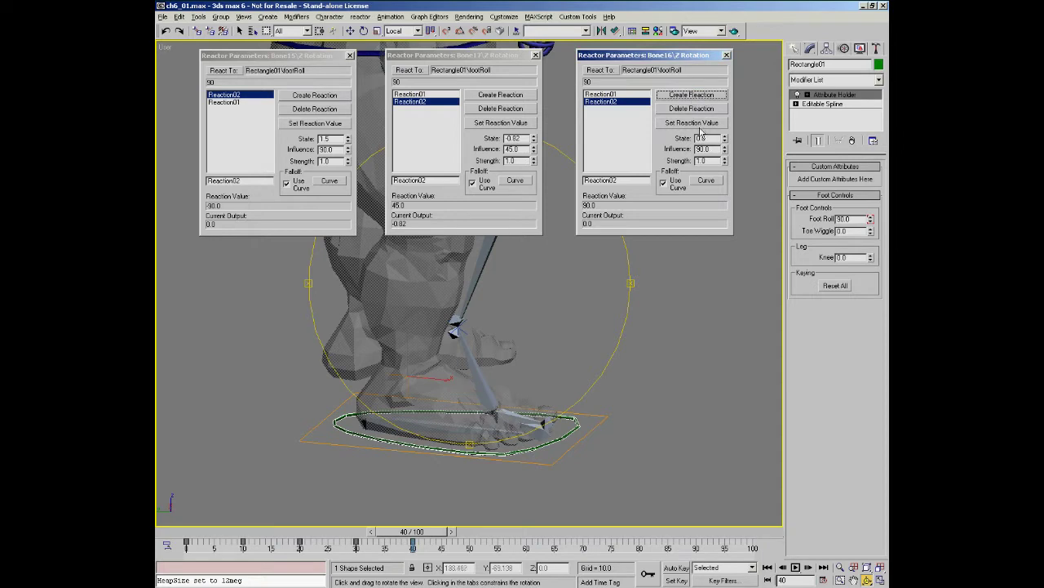
drag(725, 143, 736, 207)
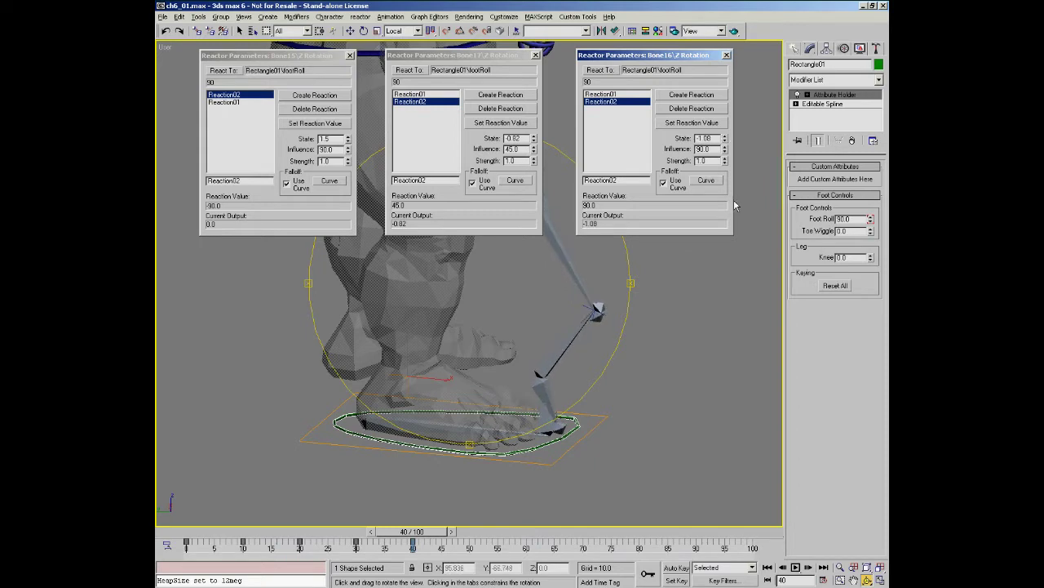
Create a Bone17 Z rotation reaction at frame 40 with state 0.0, and scrub back through the foot roll
click(487, 96)
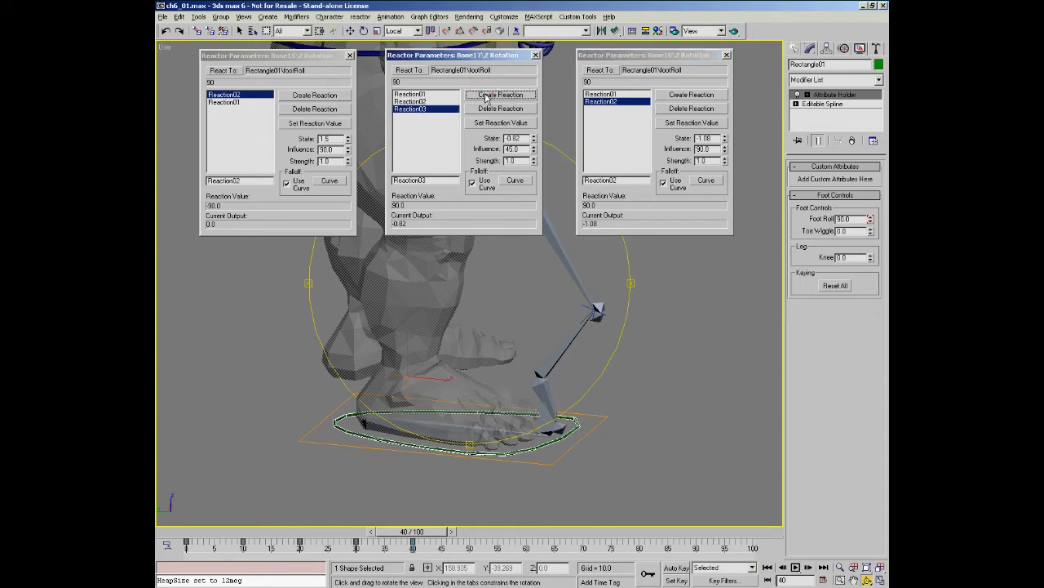
right_click(534, 140)
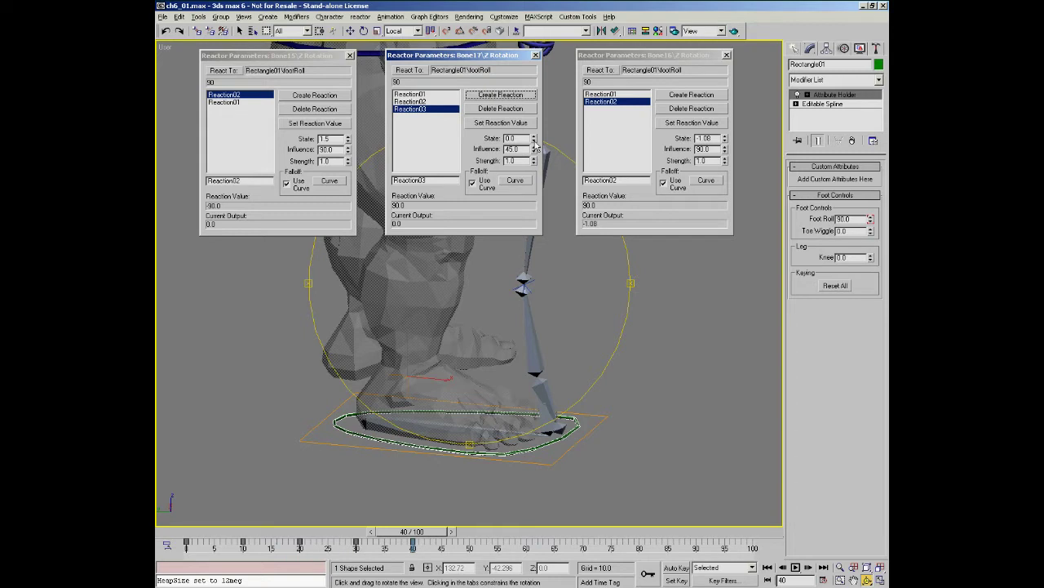
drag(420, 533, 316, 541)
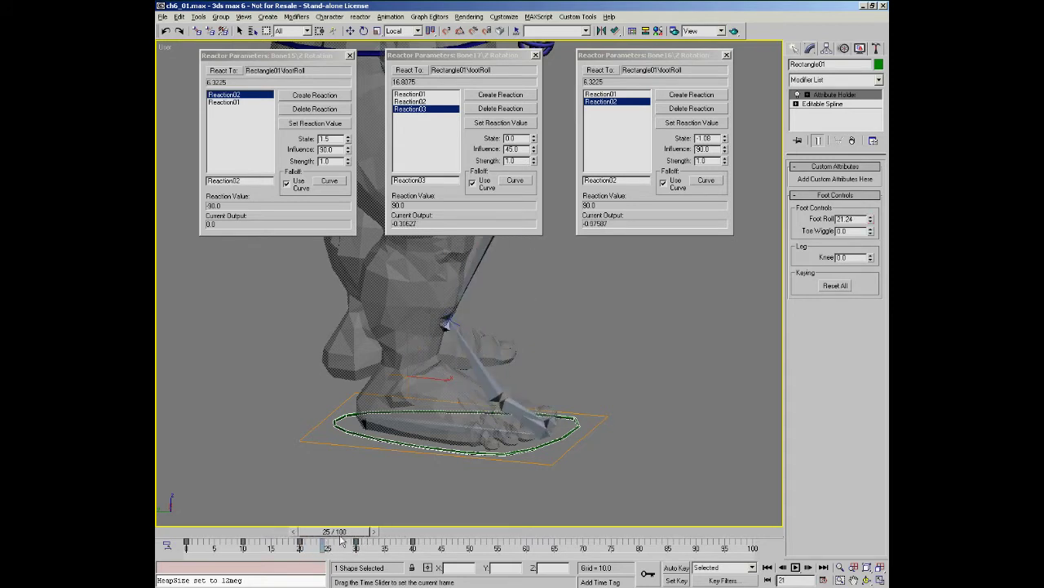
Return to frame 30 and create an intermediate Bone16 Z rotation reaction at foot roll 45 with state 0.0
drag(319, 542, 368, 532)
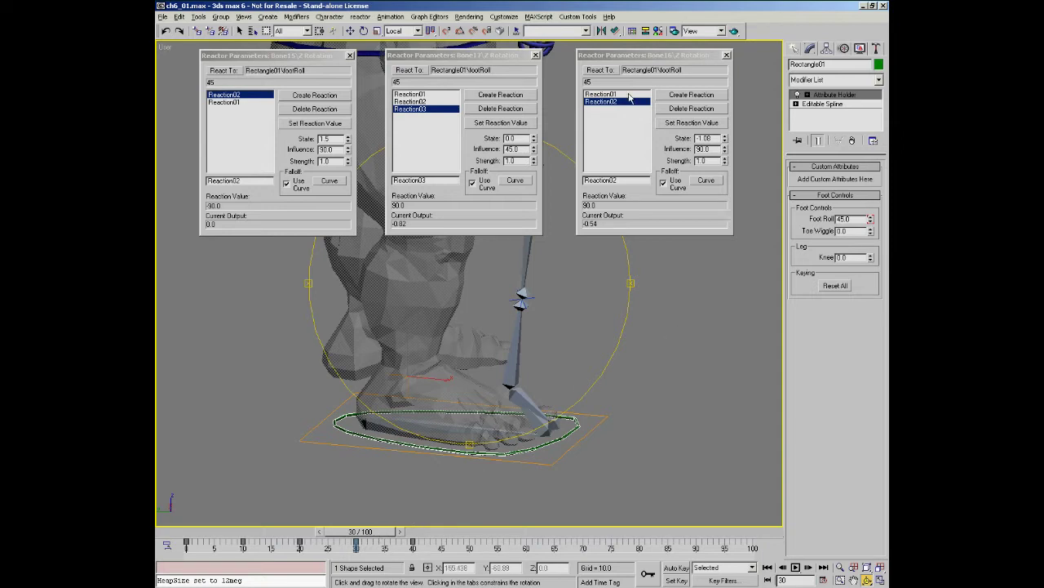
click(692, 108)
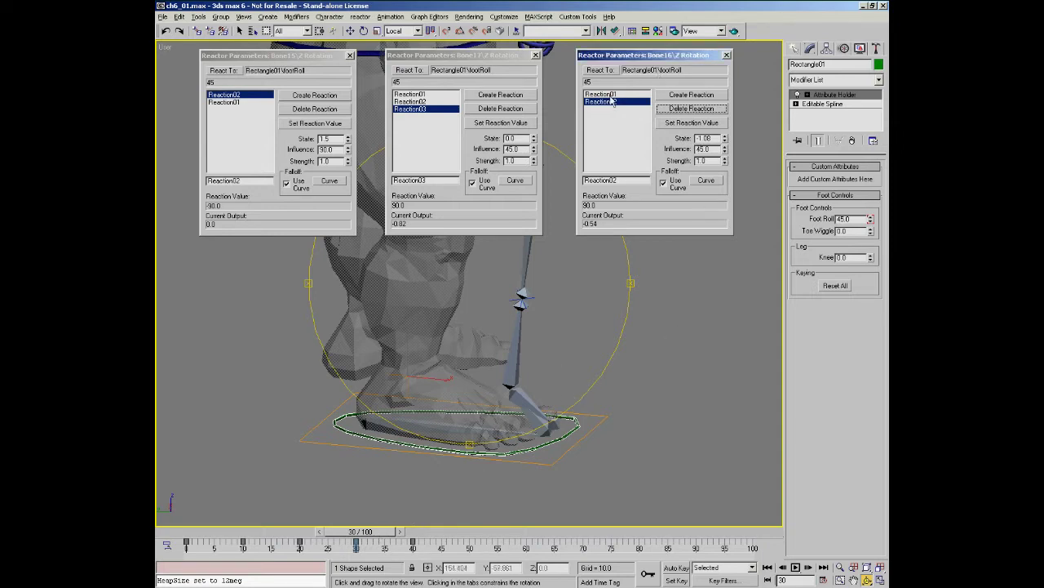
drag(372, 536, 371, 537)
click(699, 97)
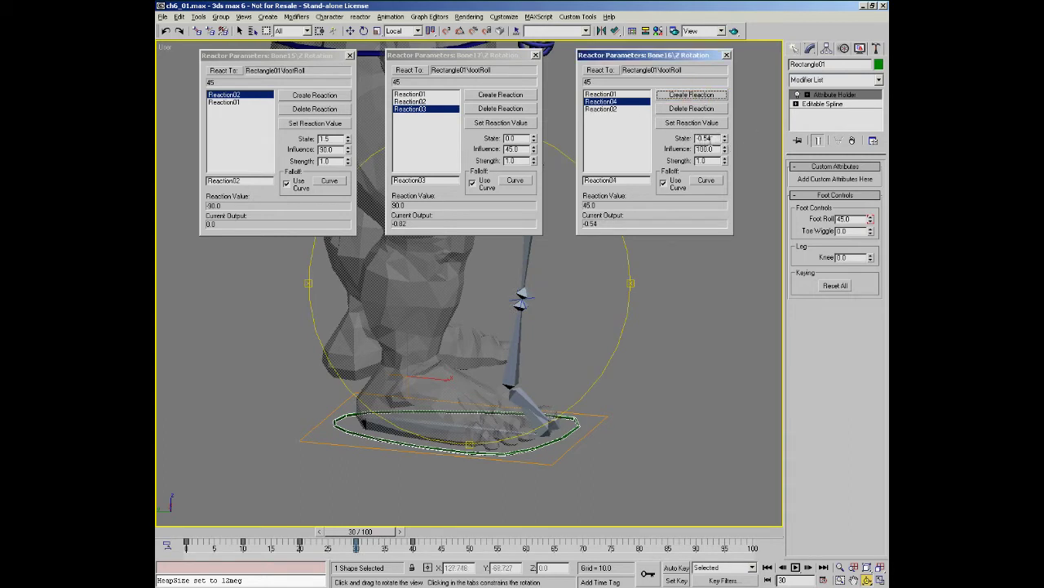
right_click(726, 143)
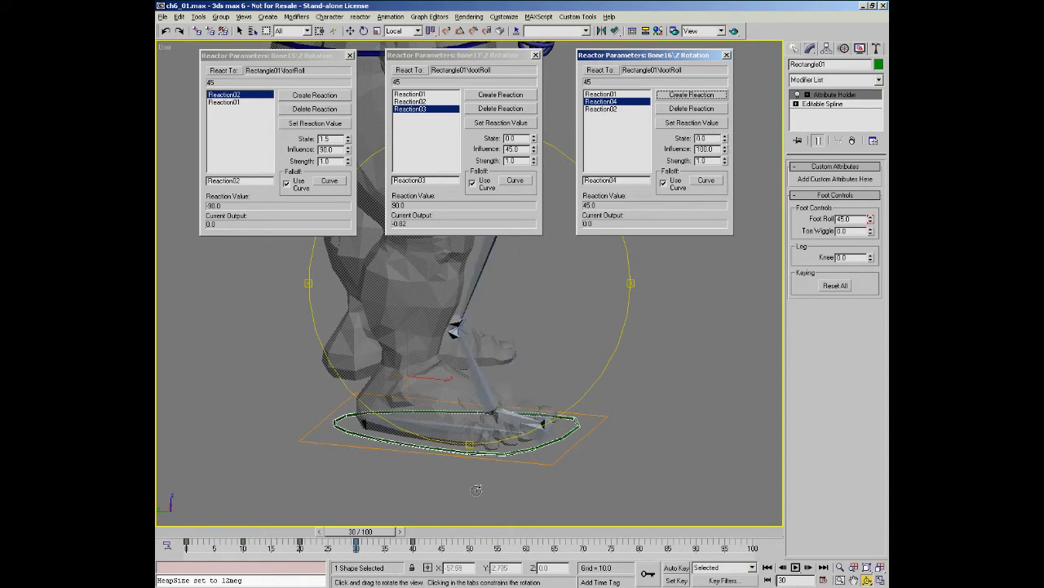
Scrub the animation to frame 40 and back to frame 0 to check how the foot bones roll
drag(378, 538, 435, 553)
key(ctrl+r)
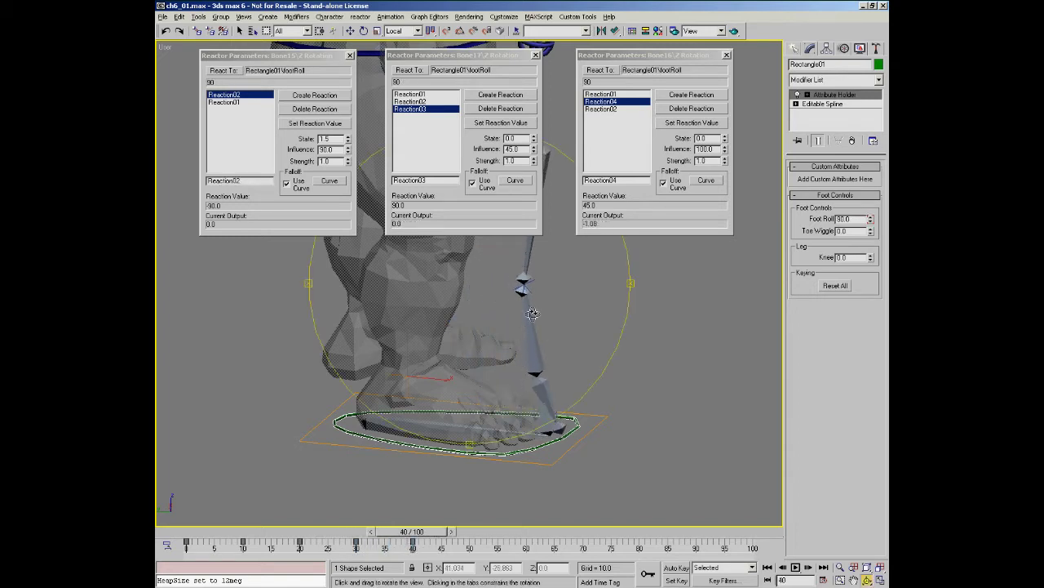
drag(423, 533, 191, 526)
key(ctrl+r)
click(328, 182)
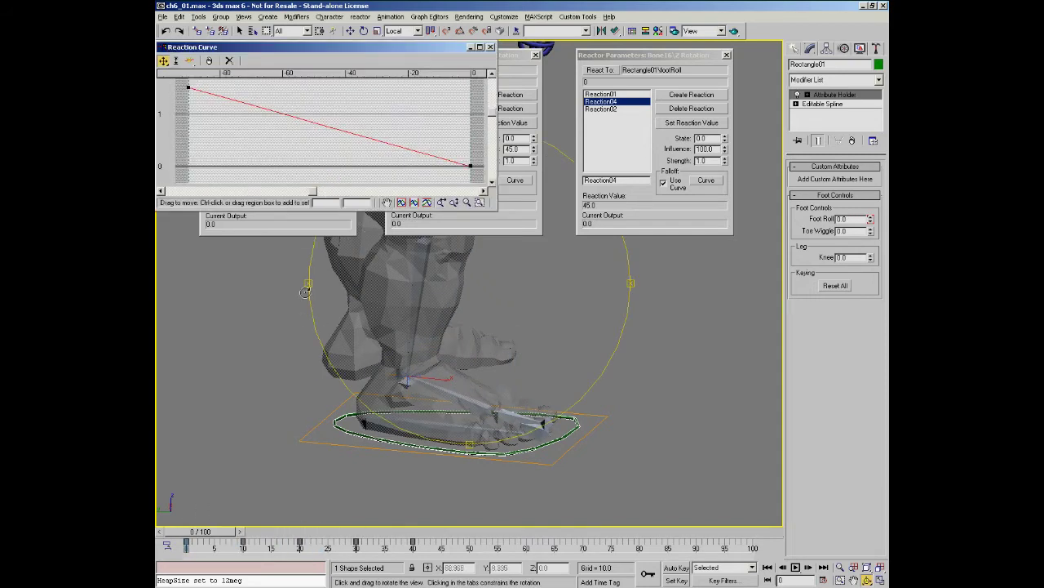
click(470, 168)
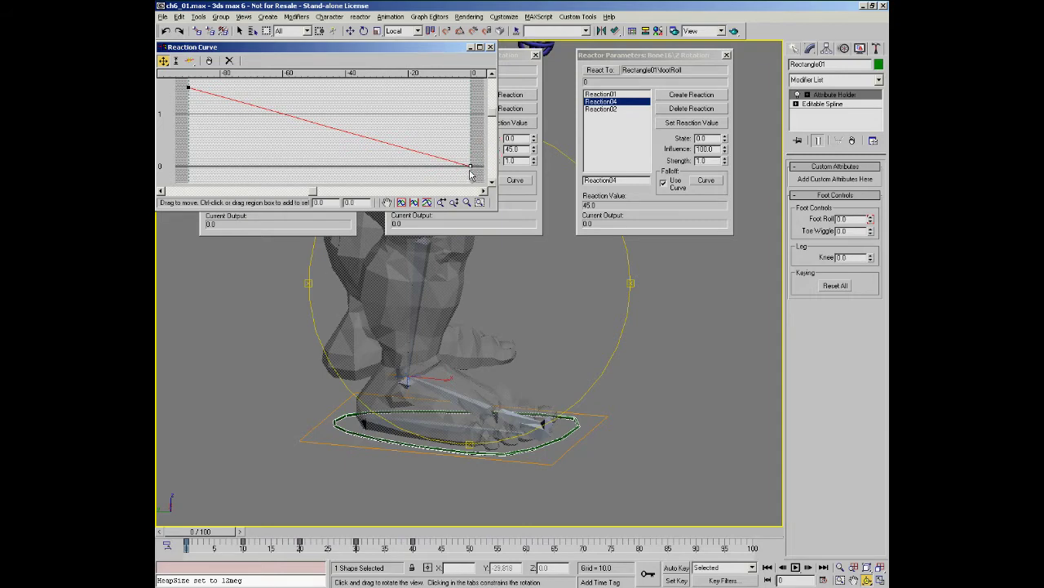
click(491, 47)
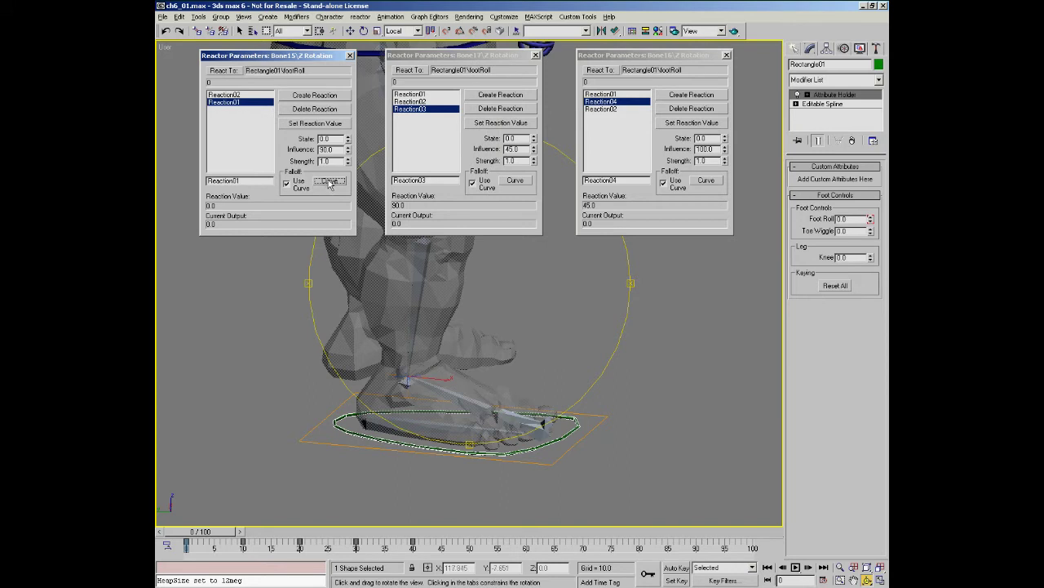
In Bone15's reaction curve, convert the point at 0 to Bezier-Corner and flatten its tangent handle
click(329, 182)
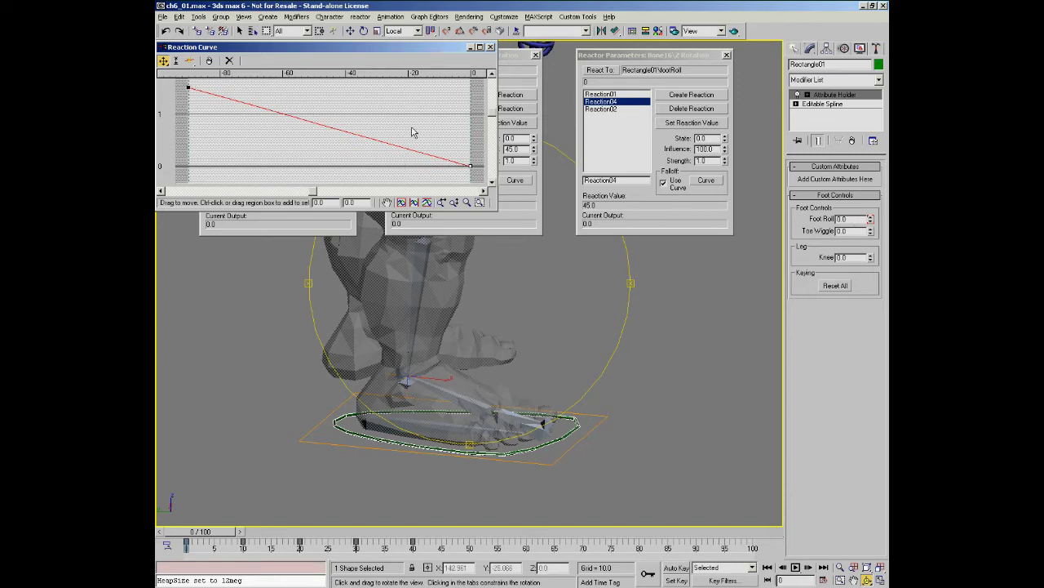
right_click(470, 166)
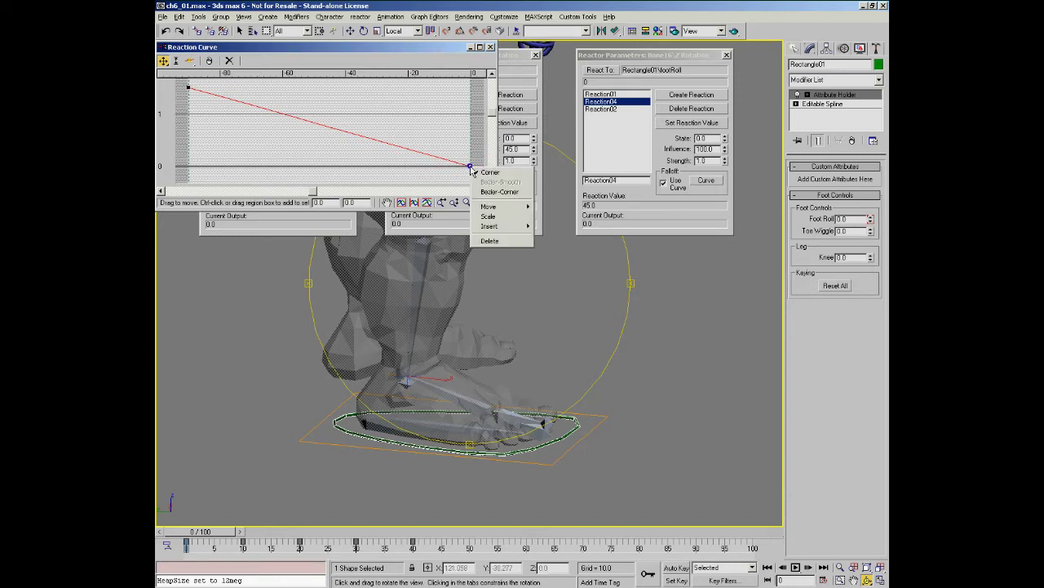
click(490, 191)
drag(398, 146, 394, 165)
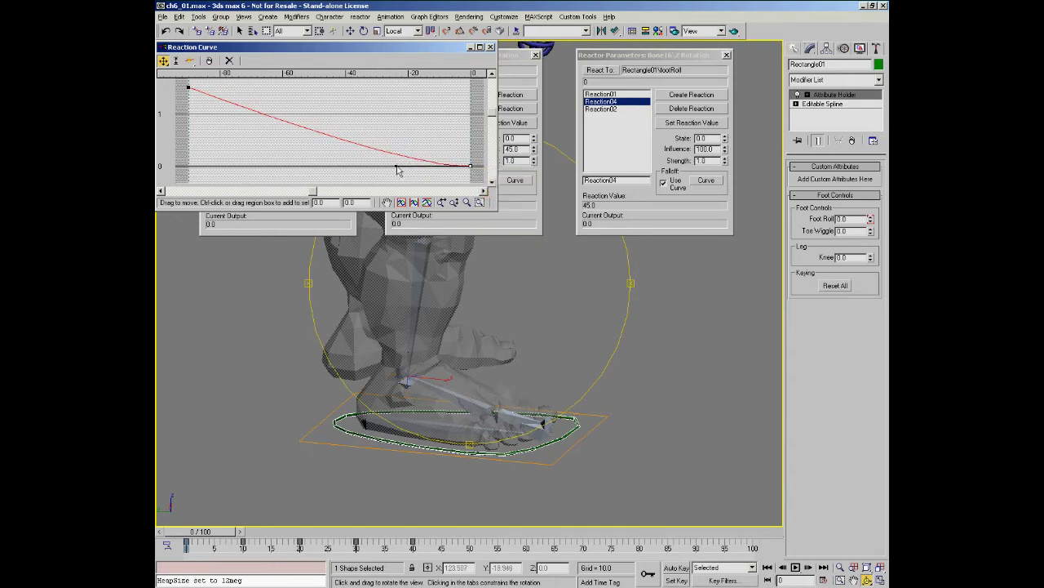
Open Bone17's reaction curve in a separate spot and convert all of its points to Bezier-Corner
click(523, 227)
click(519, 180)
drag(441, 51, 551, 94)
drag(297, 125, 604, 232)
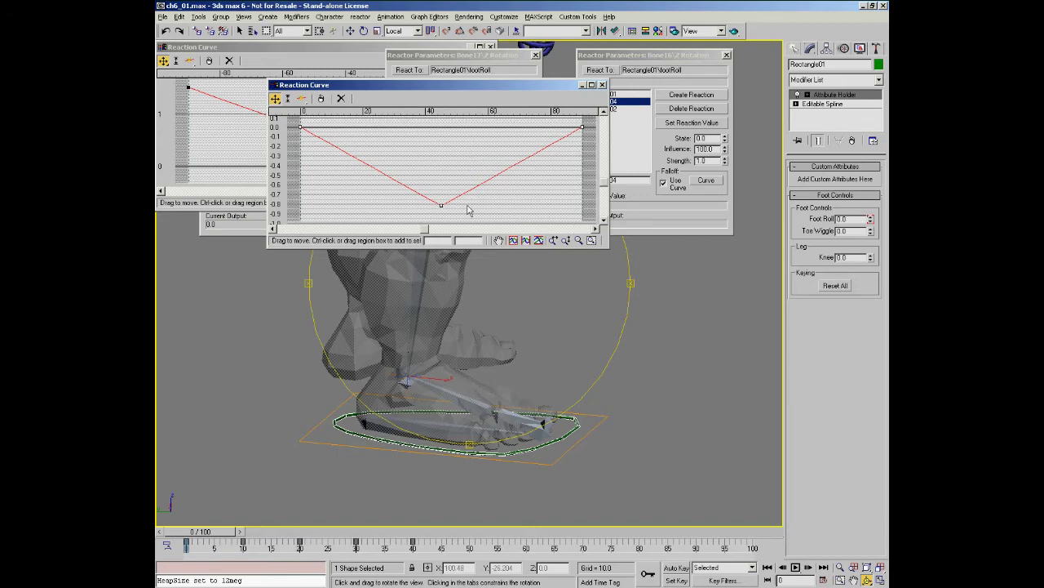
right_click(300, 126)
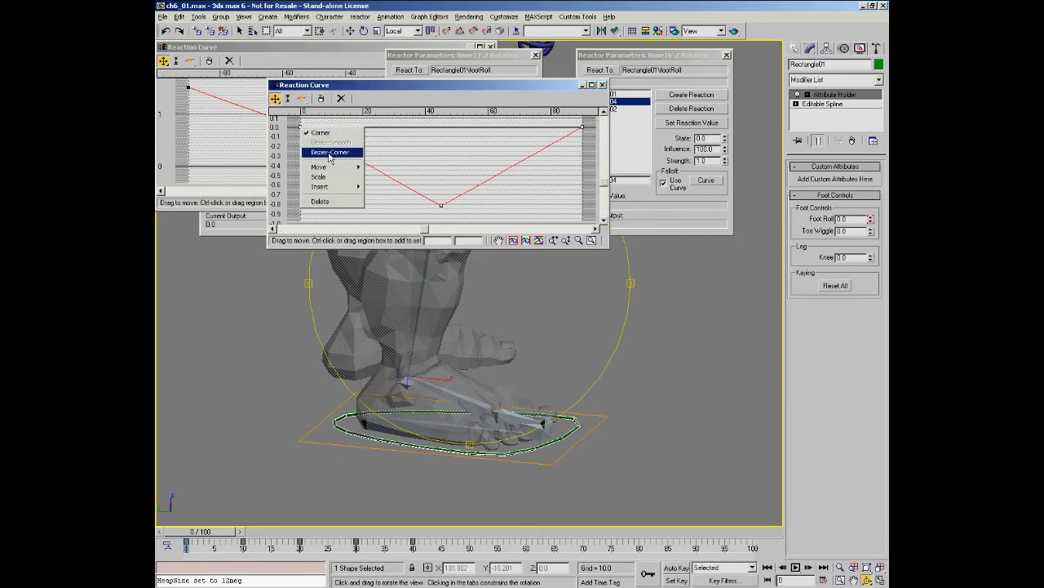
click(330, 150)
Make the middle point of Bone17's curve Bezier-Smooth and flatten the tangents of the end points at 0 and 90
click(440, 204)
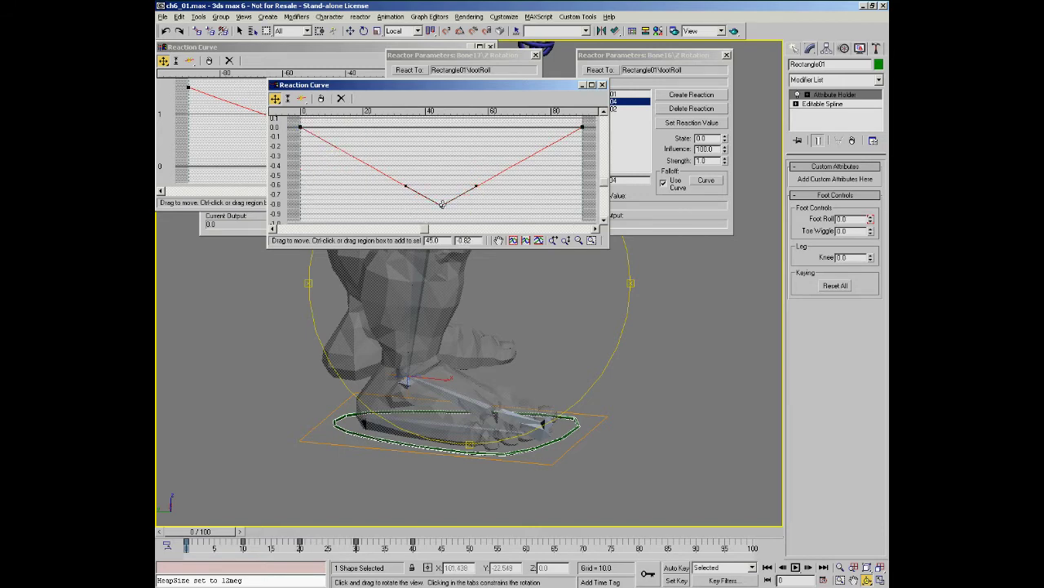
right_click(441, 204)
click(451, 219)
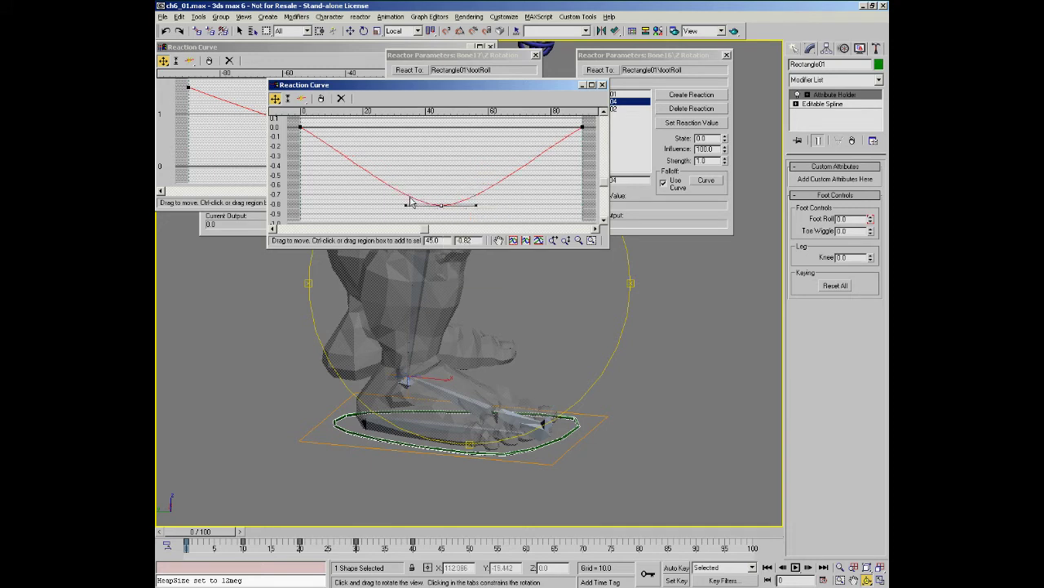
click(300, 126)
mouse_move(332, 145)
mouse_down()
mouse_move(349, 135)
mouse_move(342, 126)
mouse_up()
click(583, 127)
drag(547, 145, 545, 127)
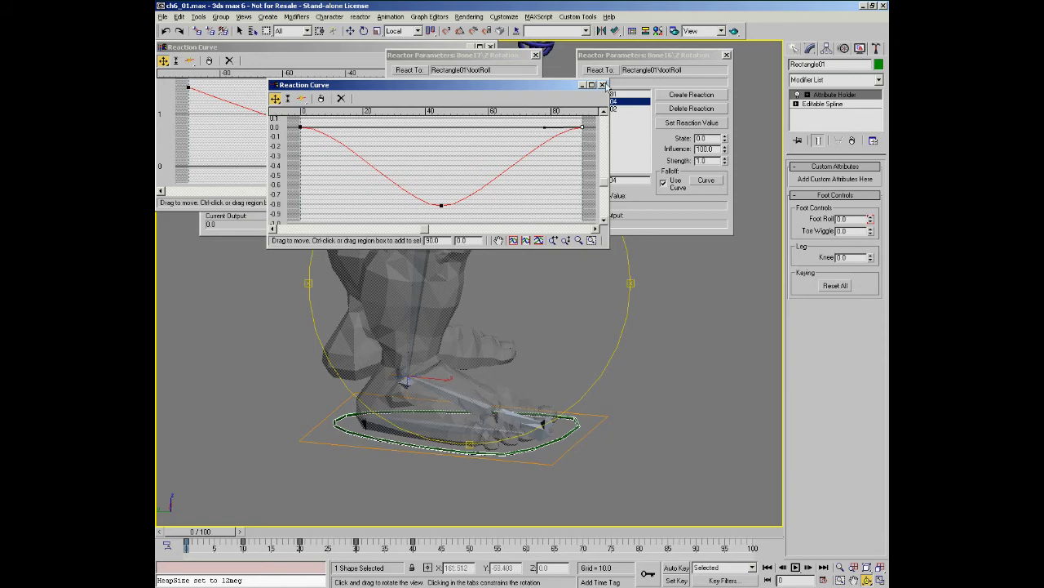
In Bone16's reaction curve, convert the point at 45 to Bezier-Corner and flatten its outgoing tangent
click(700, 179)
drag(442, 51, 718, 98)
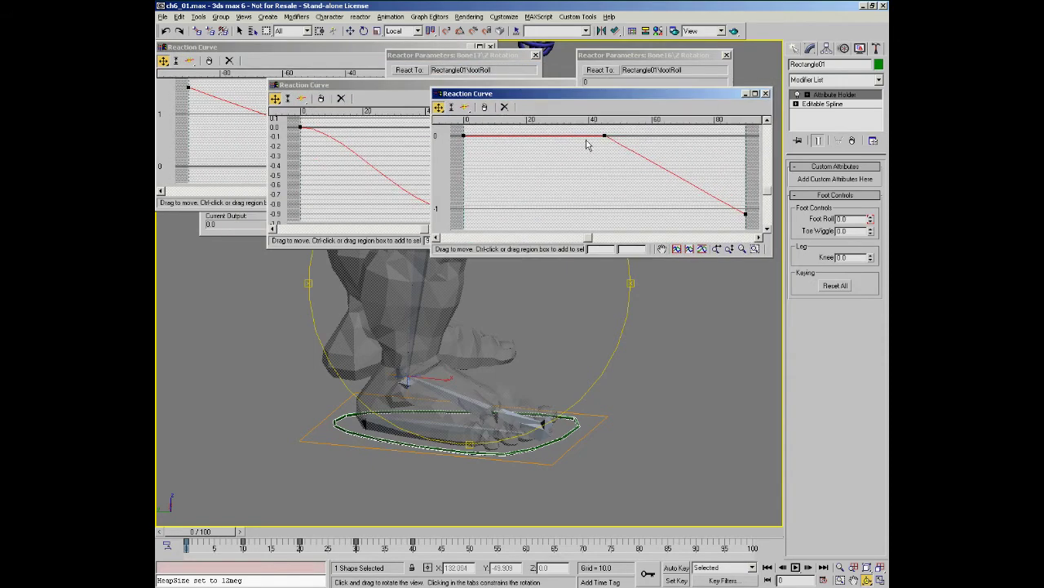
click(603, 135)
right_click(604, 135)
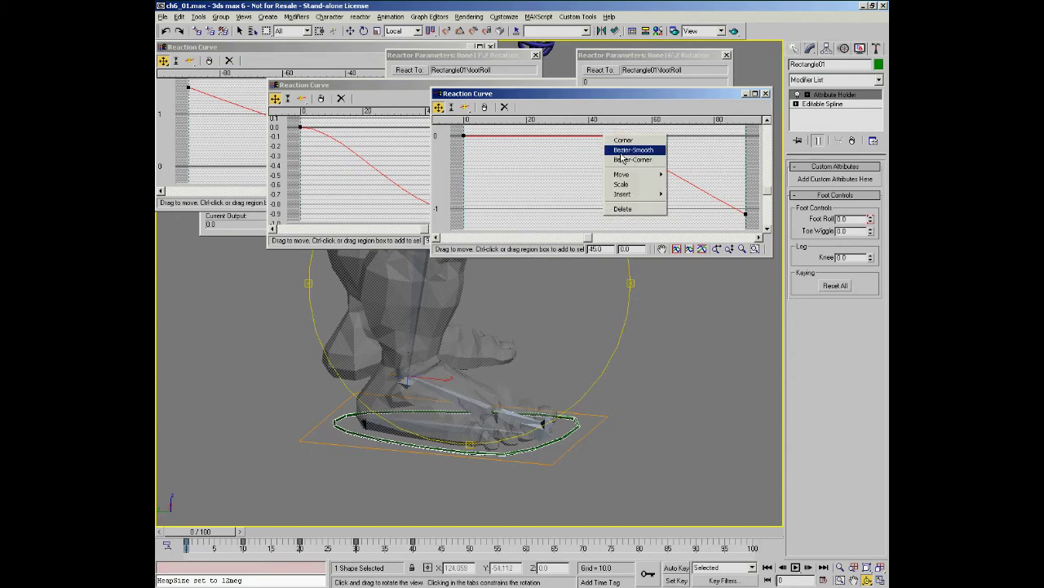
click(621, 160)
drag(640, 155, 649, 134)
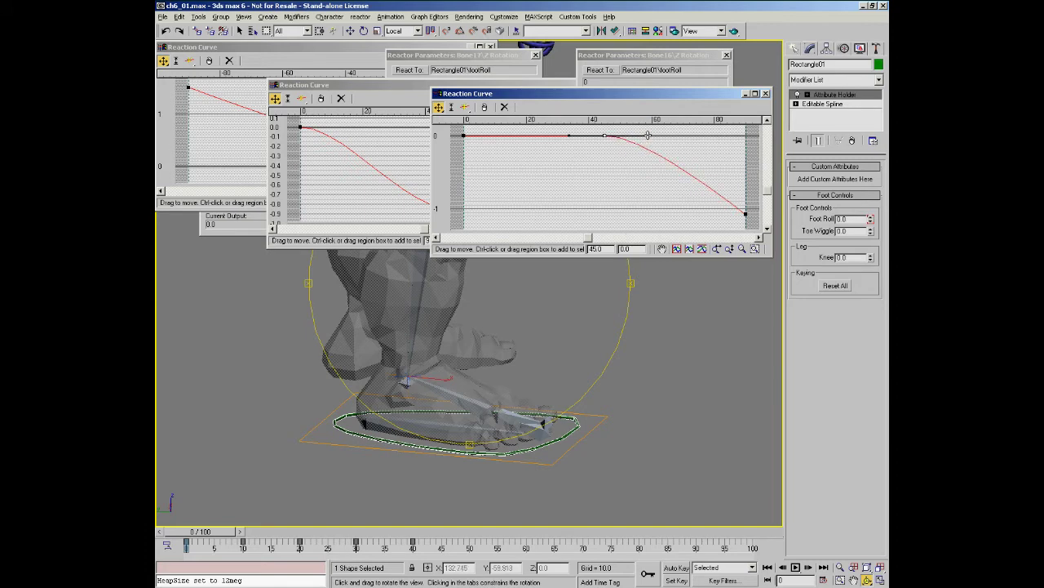
Review the smoothed reaction curves of Bone15, Bone17 and Bone16, and scrub the animation to frame 20
click(333, 54)
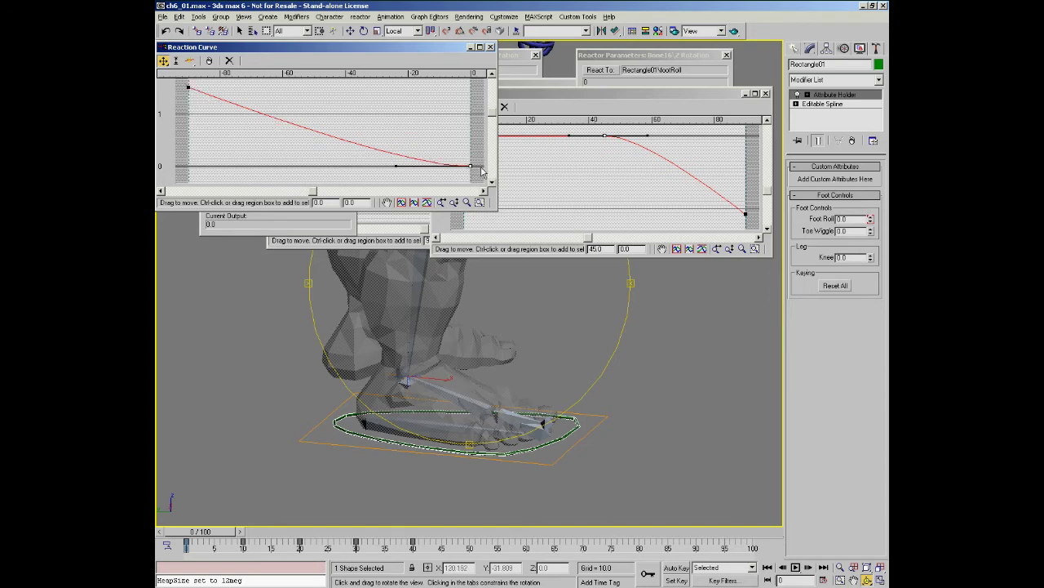
click(393, 246)
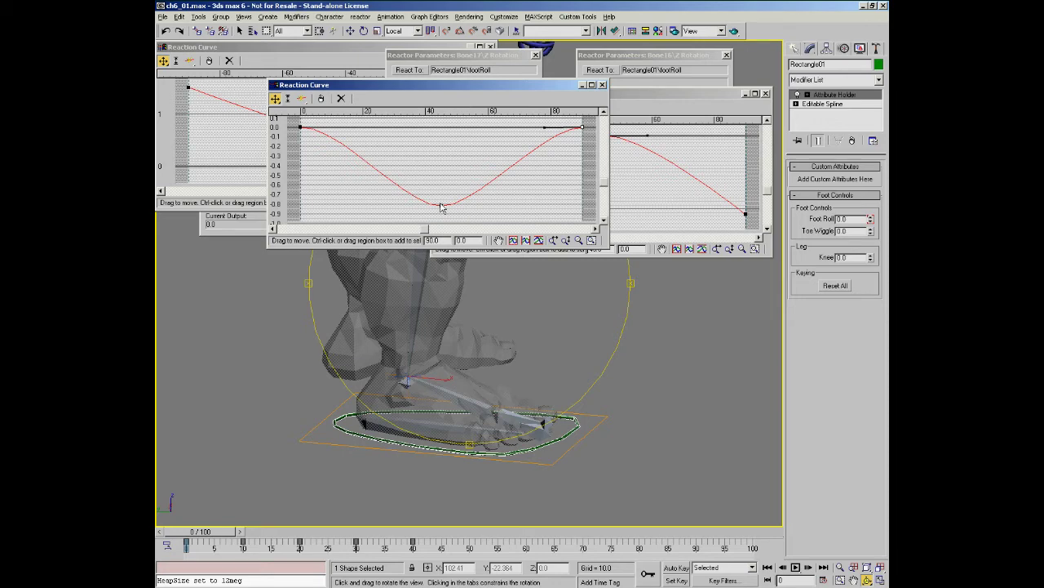
click(642, 107)
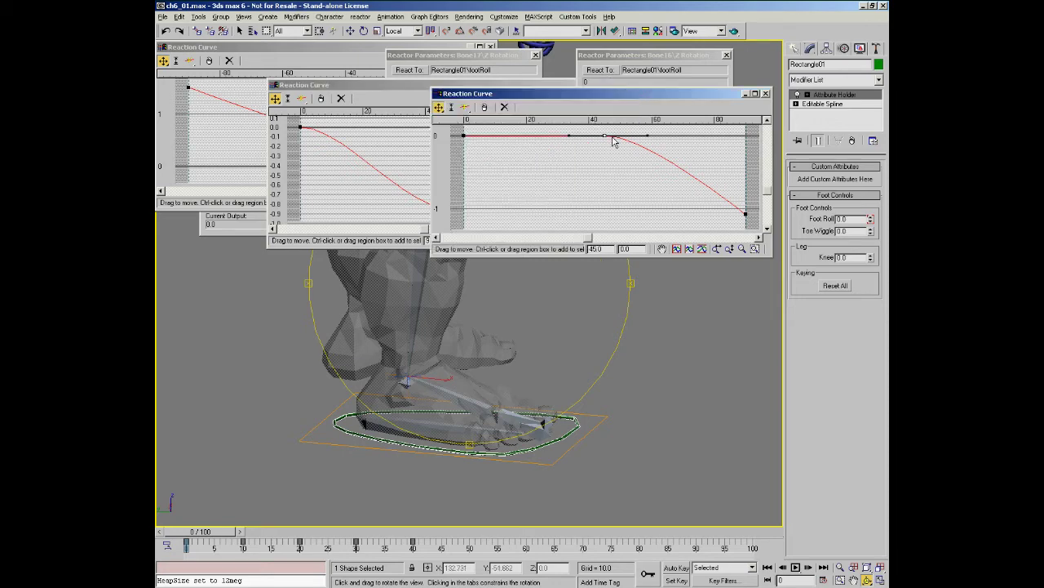
click(528, 87)
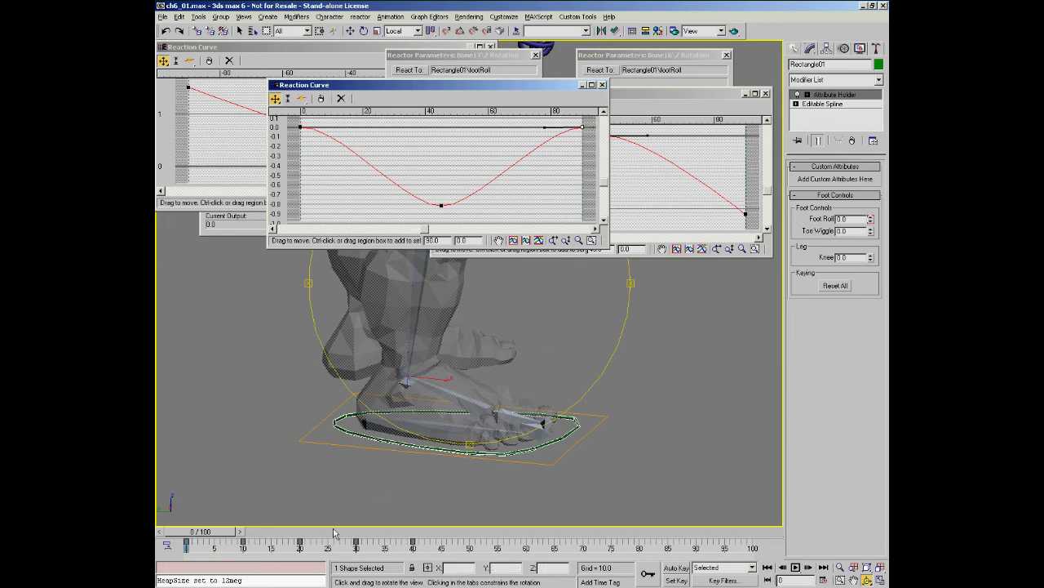
drag(211, 533, 318, 552)
key(ctrl+r)
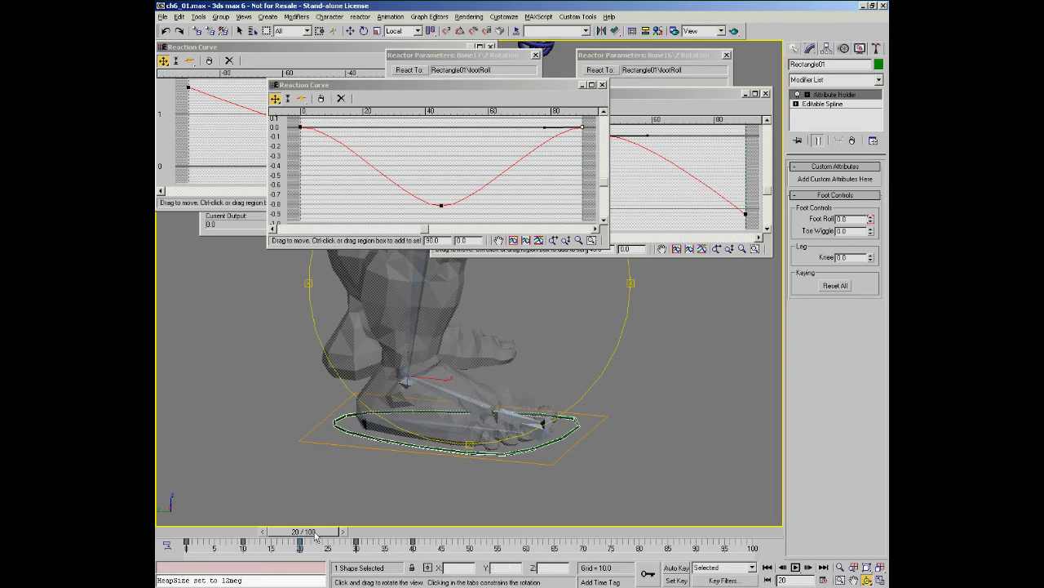
Return the animation to frame 0 and close all reaction curve windows and the reactor parameter dialogs of Bone15, Bone17 and Bone16
drag(311, 535, 183, 533)
key(ctrl+r)
click(766, 94)
click(603, 85)
click(366, 48)
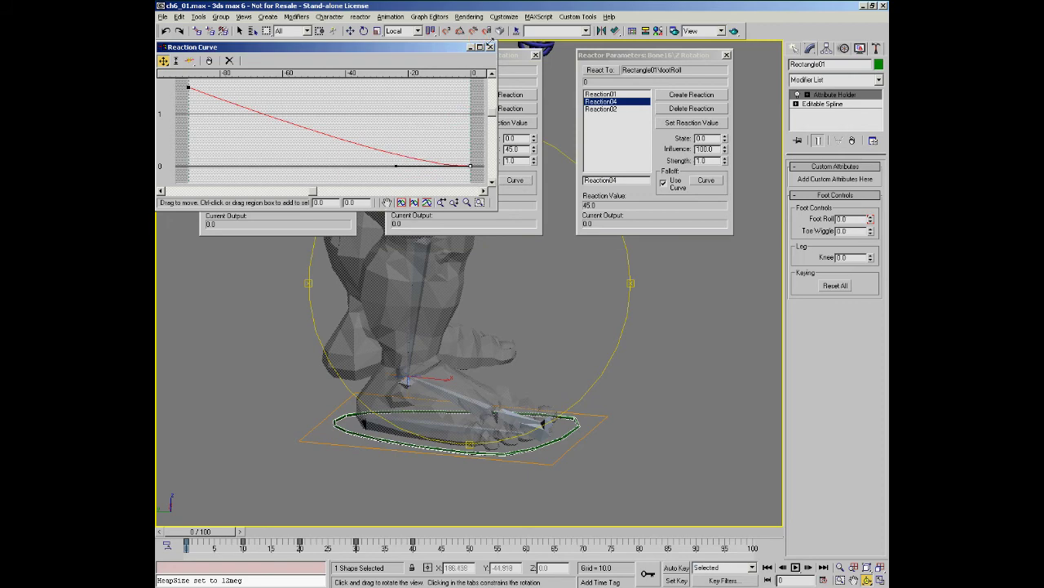
click(490, 48)
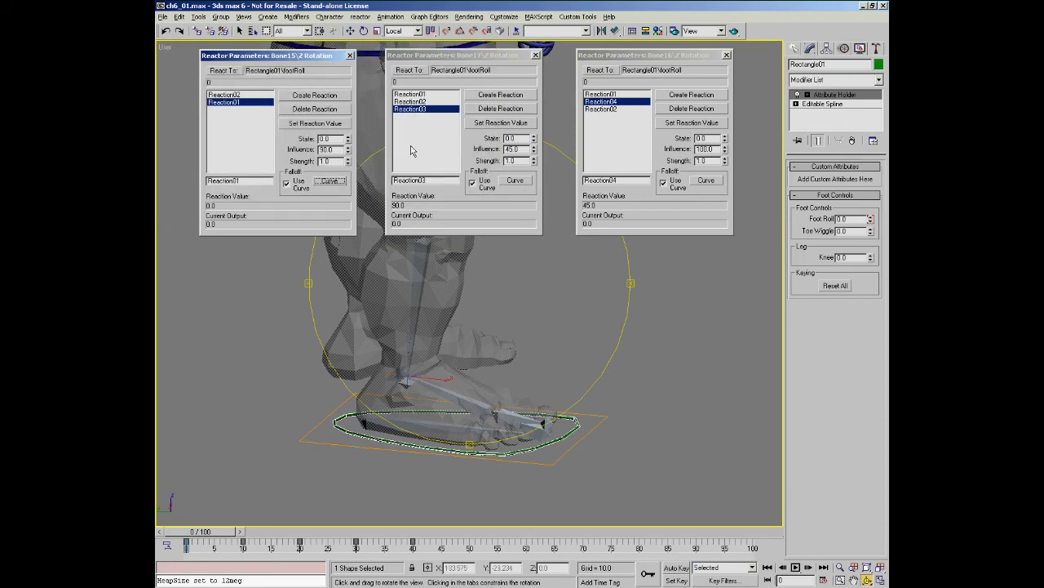
click(349, 55)
click(535, 54)
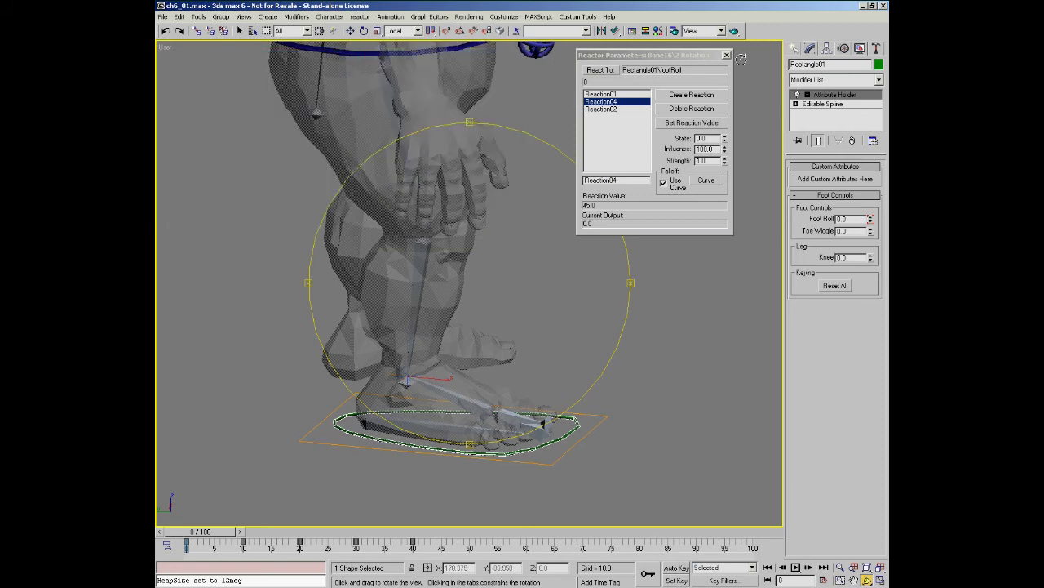
click(726, 55)
Examine the toe bone Bone19 up close and the foot control's Toe Wiggle attribute
drag(507, 302, 501, 283)
drag(480, 325, 453, 331)
key(alt+z)
drag(521, 398, 521, 341)
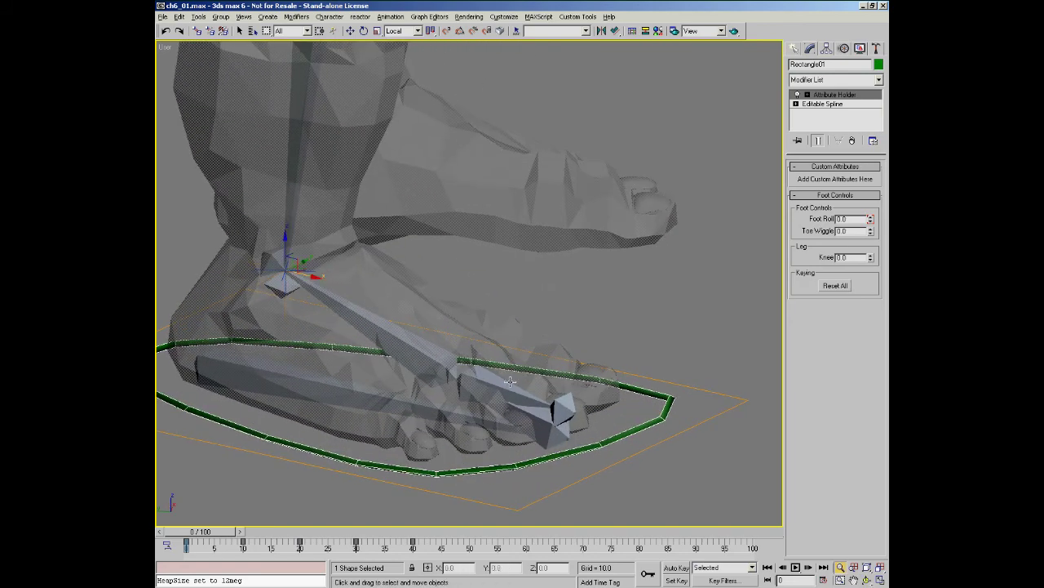
key(w)
click(509, 383)
middle_drag(486, 315, 532, 296)
key(alt+z)
drag(518, 333, 516, 344)
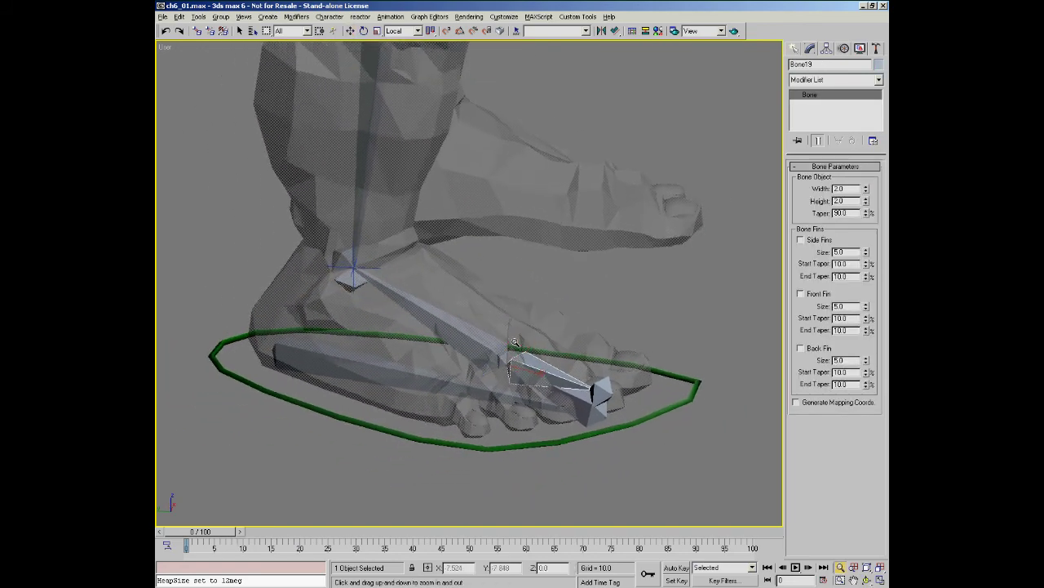
middle_drag(536, 360, 522, 315)
key(w)
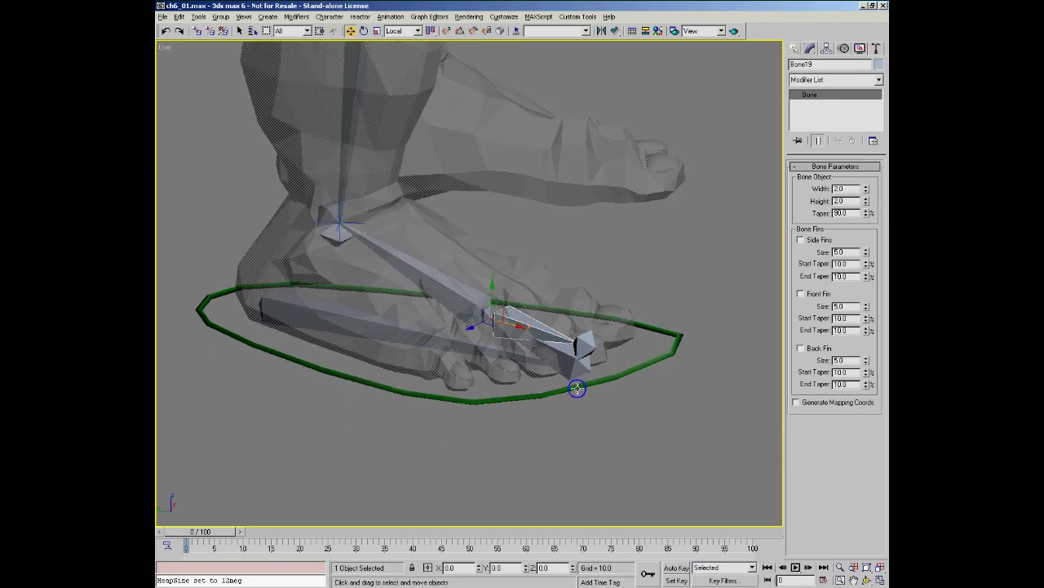
click(583, 384)
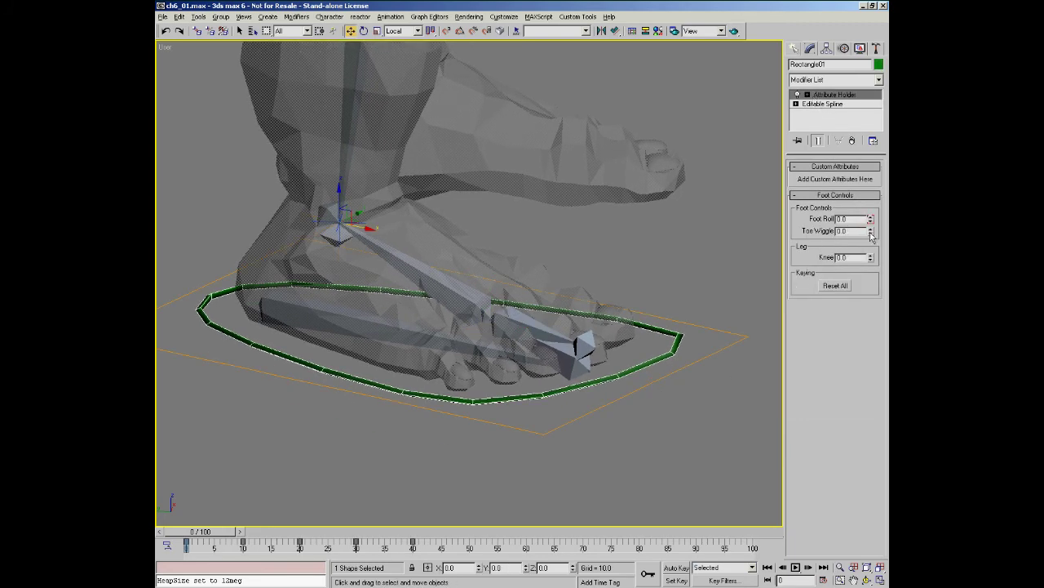
Freeze the transform of the toe bone Bone19, accepting the added layer of controllers
click(533, 323)
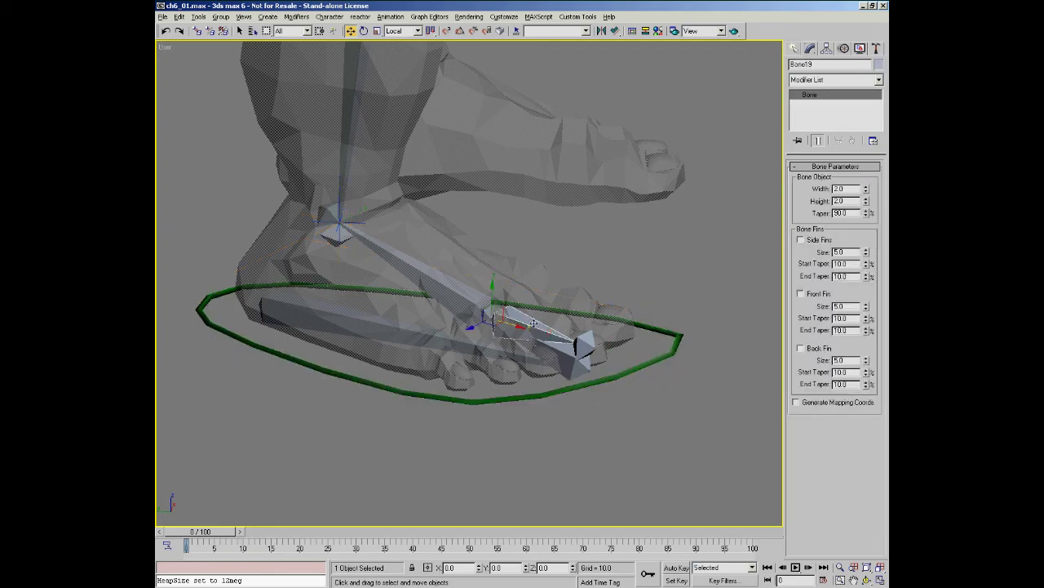
right_click(398, 365)
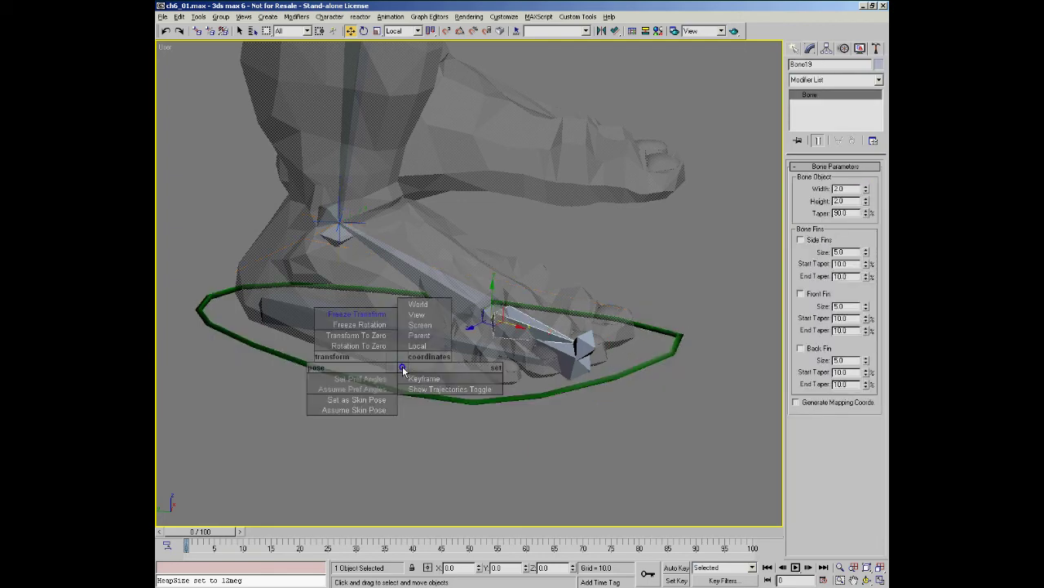
click(364, 321)
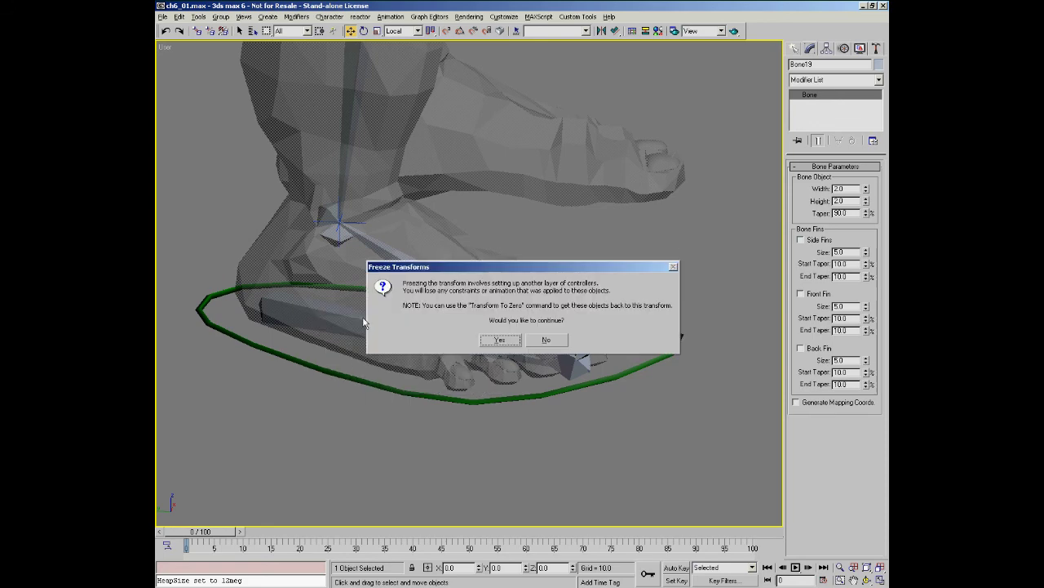
click(500, 340)
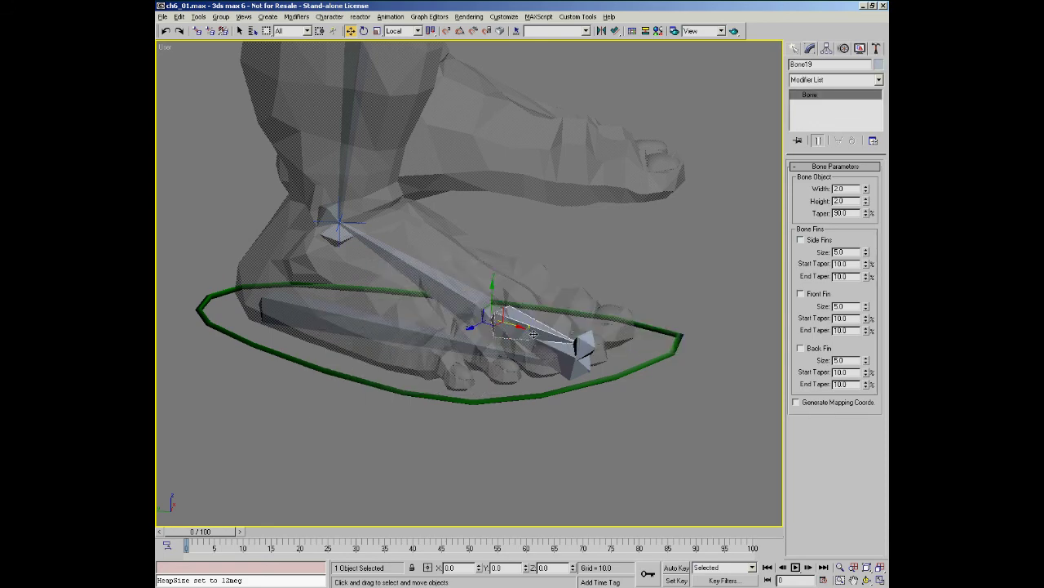
Open parameter wiring between Bone19's Zero Euler XYZ Z Rotation and the toes attribute in the foot control's footControls
mouse_move(442, 328)
alt+middle_down()
mouse_move(451, 331)
mouse_move(441, 329)
alt+middle_up()
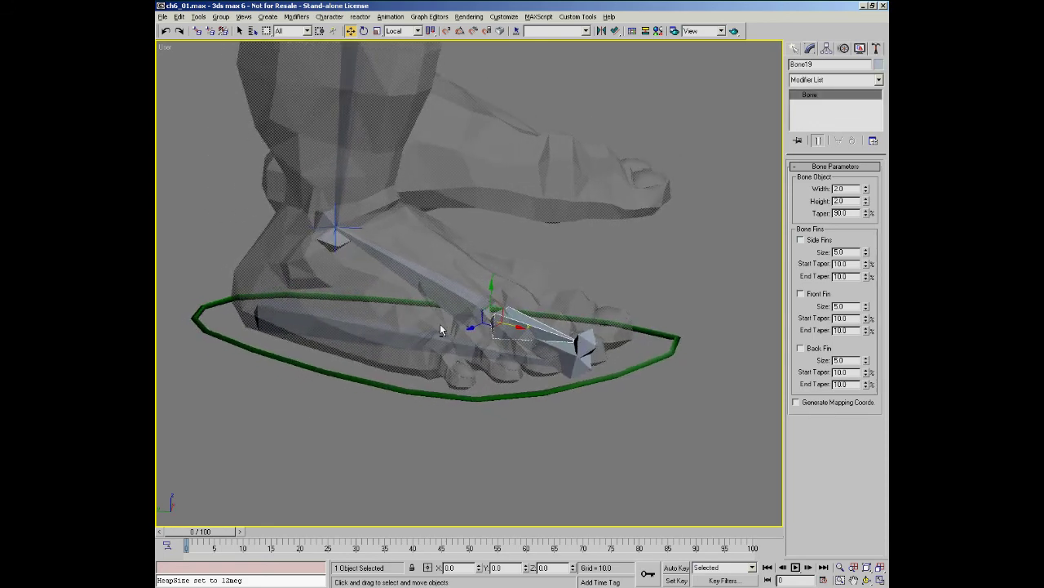
right_click(512, 329)
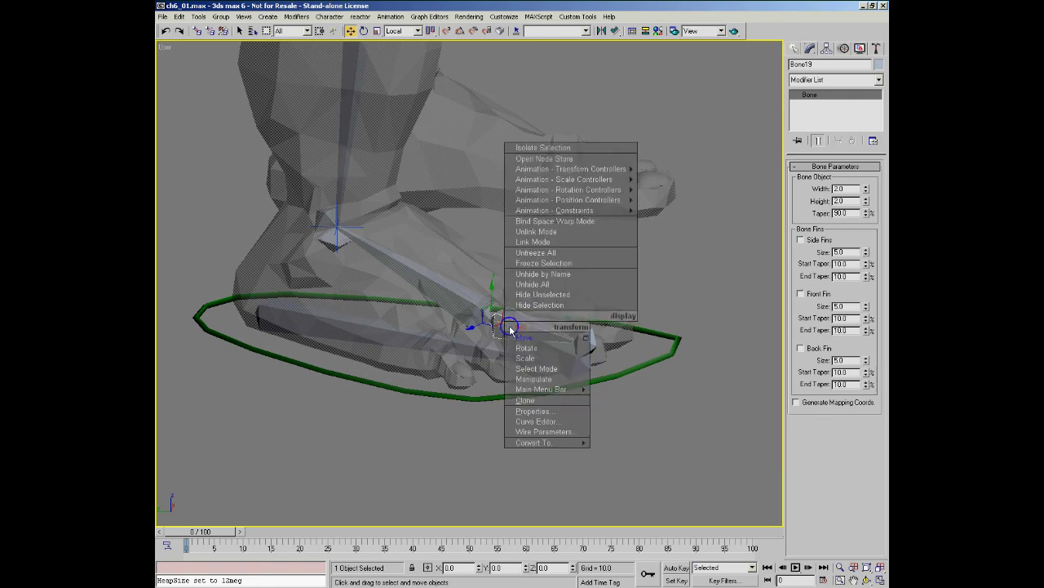
click(544, 430)
mouse_move(490, 327)
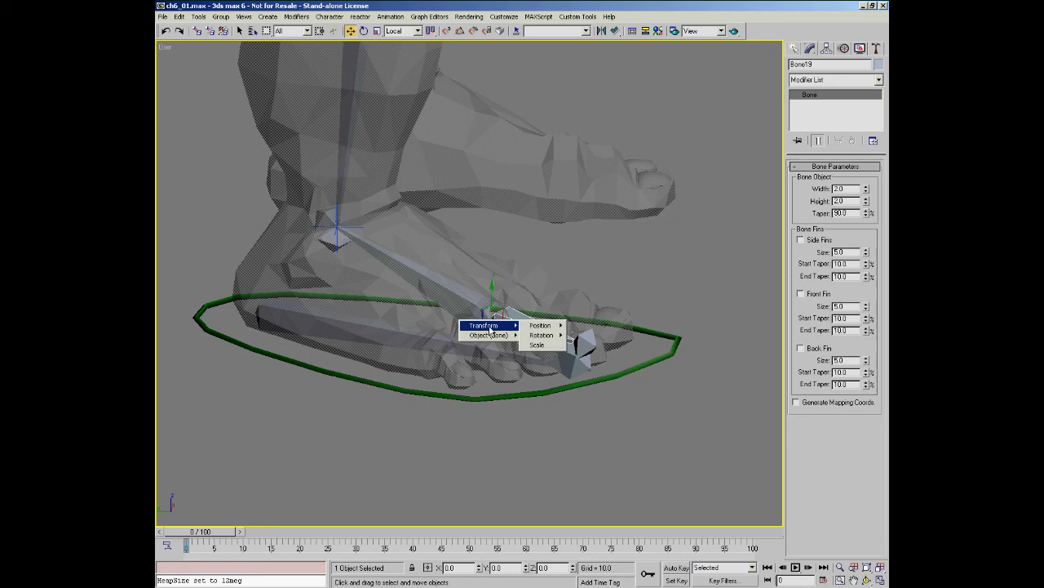
mouse_move(541, 335)
mouse_move(601, 348)
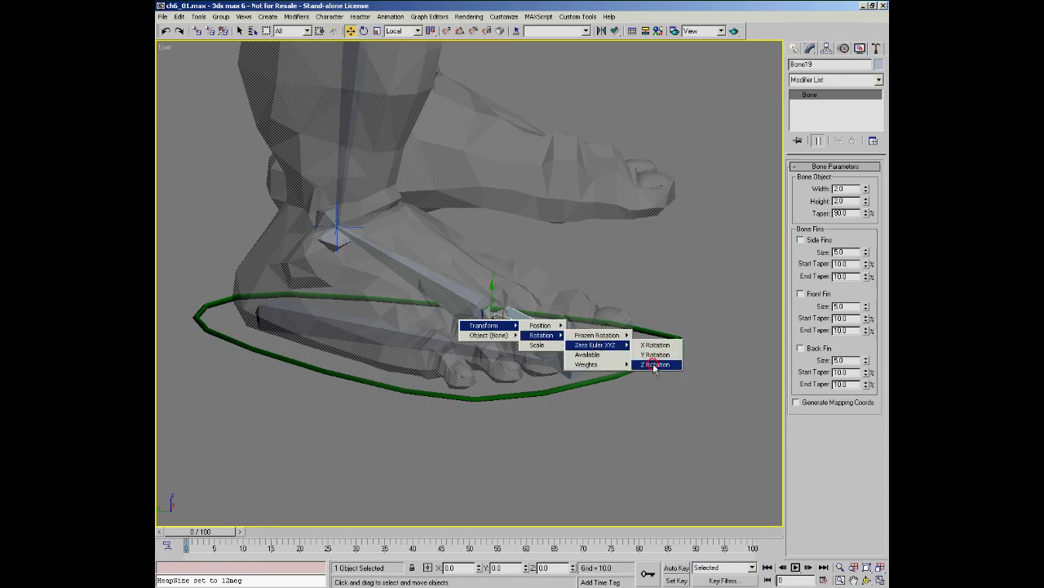
click(653, 363)
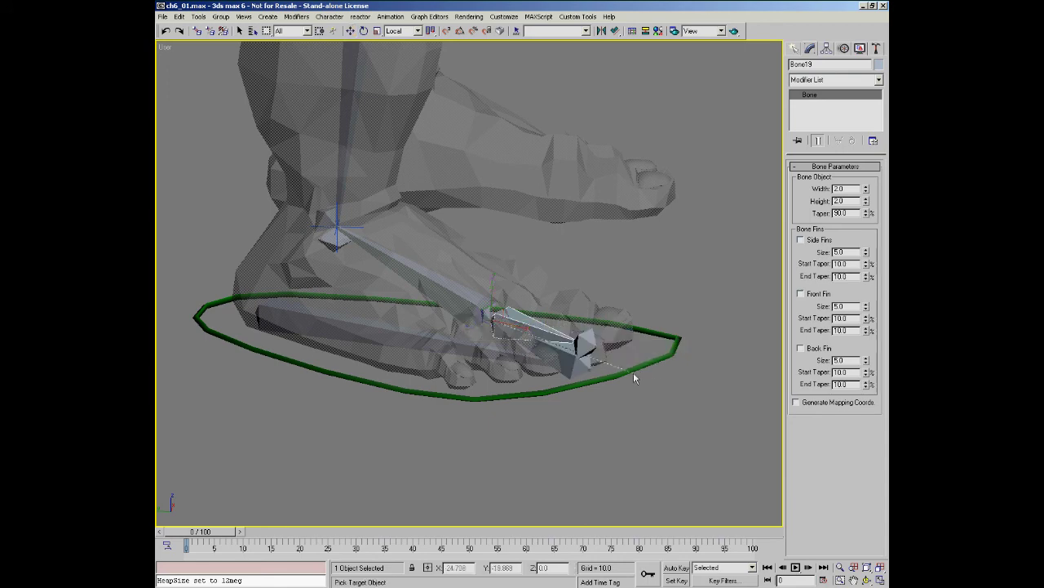
click(528, 394)
mouse_move(528, 415)
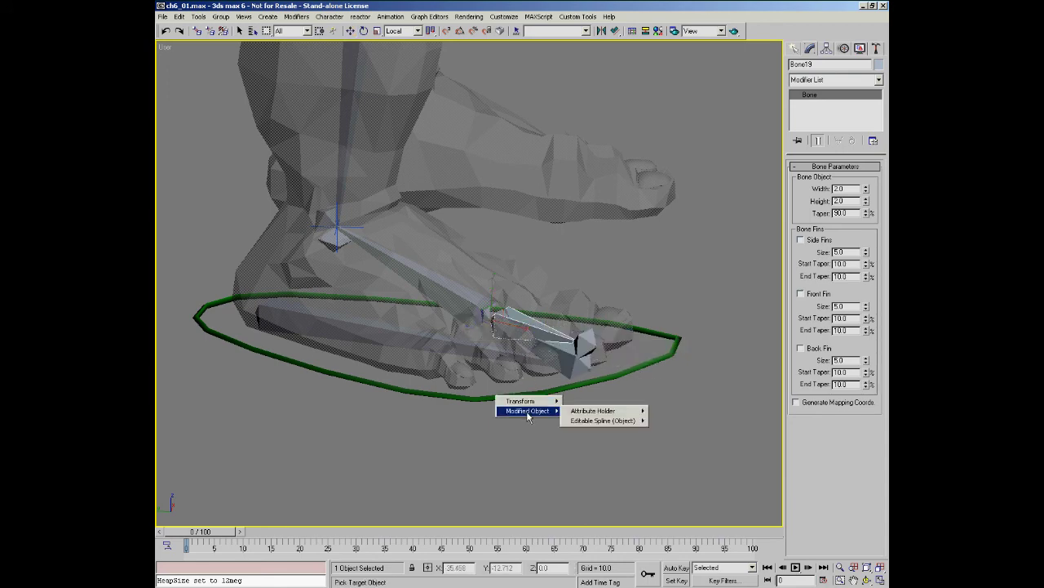
mouse_move(594, 413)
mouse_move(677, 431)
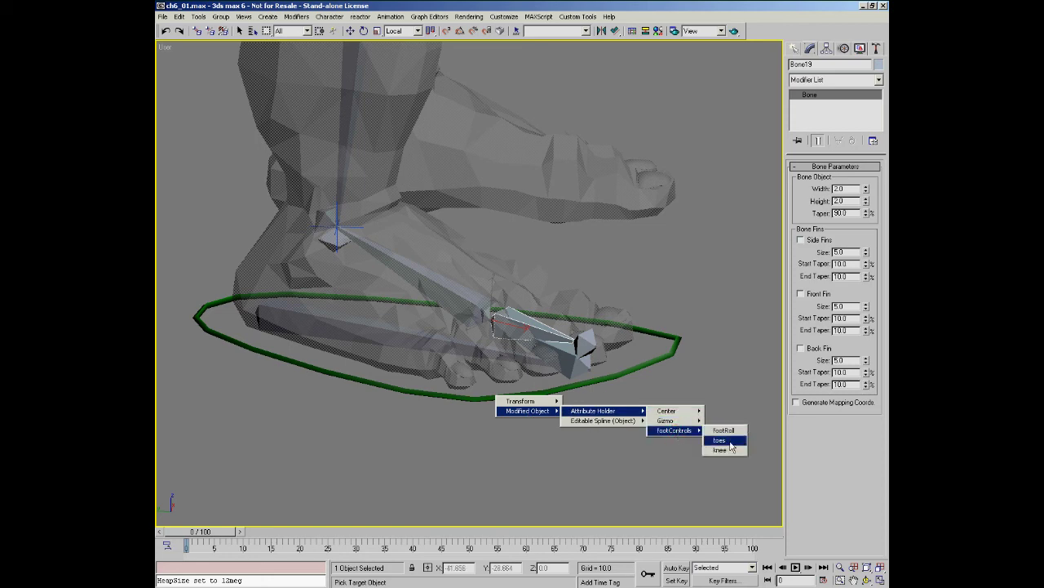
click(720, 440)
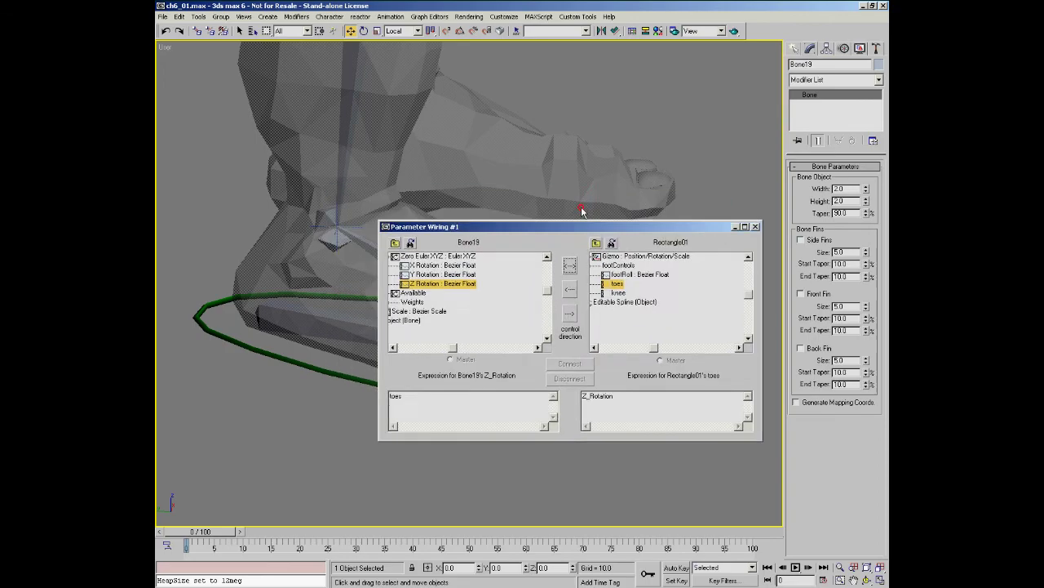